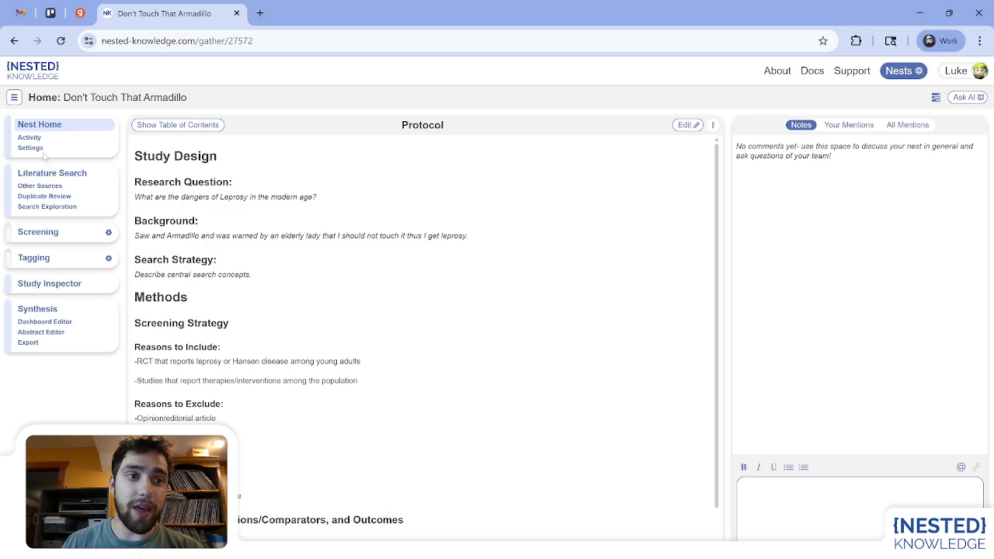
Review the nest's screening settings, the literature search, and the screening page.
click(30, 148)
scroll(507, 279, down, 2)
scroll(507, 280, down, 12)
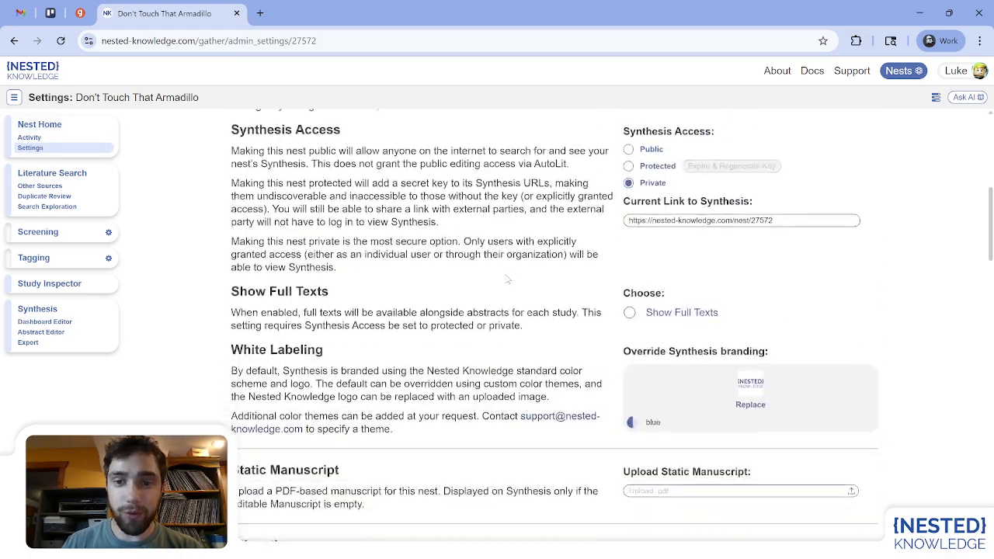
scroll(506, 274, up, 1)
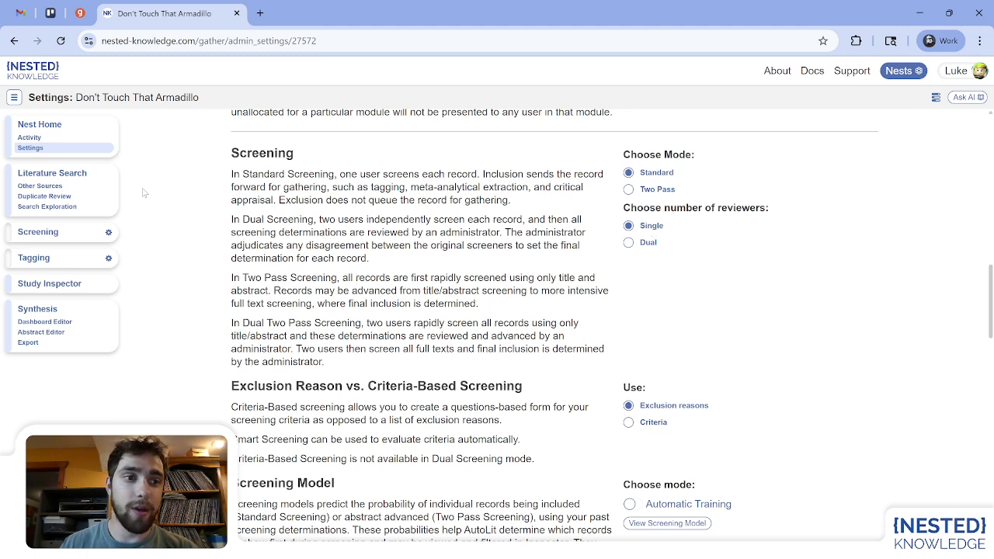
click(86, 176)
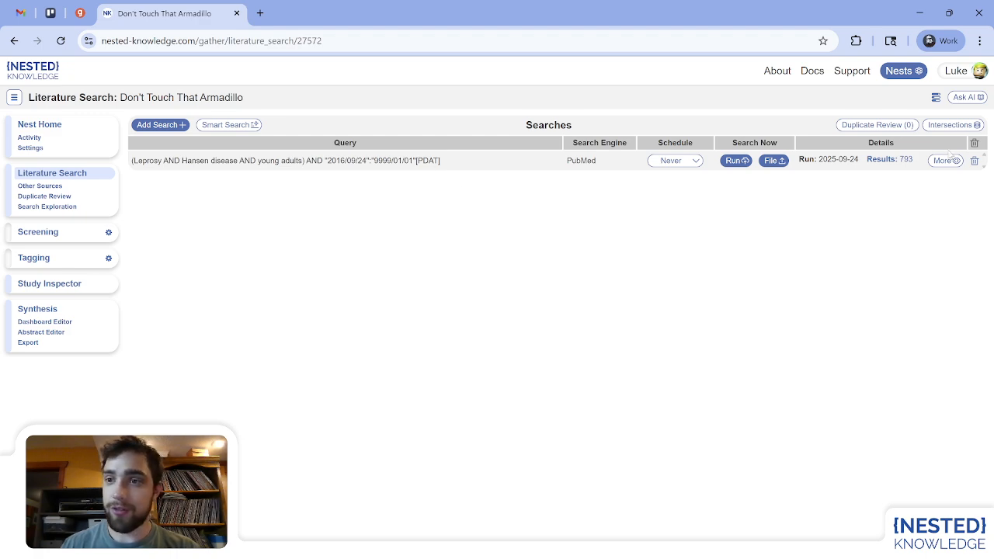
click(54, 233)
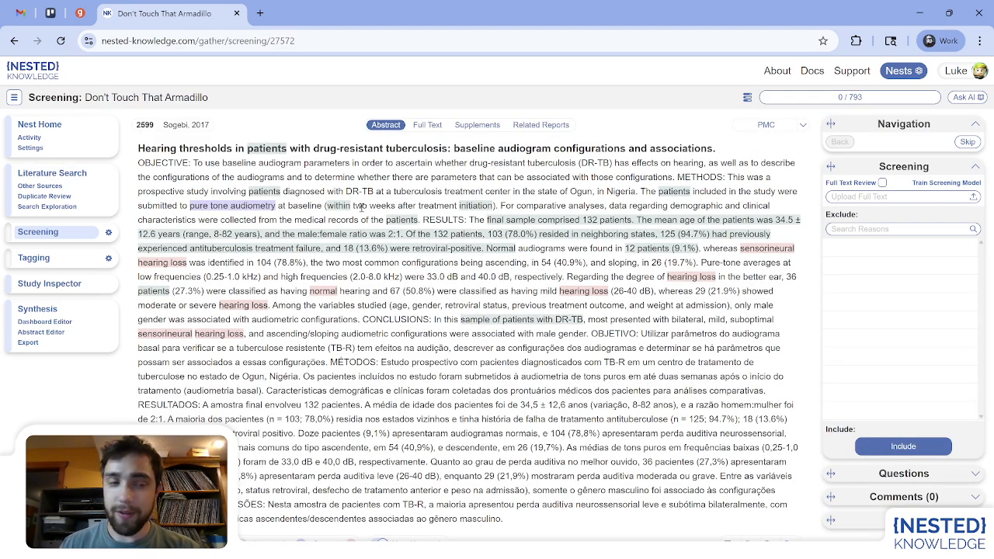
Open the exclusion reason configuration and preview the General Study Design public template without importing it.
click(109, 233)
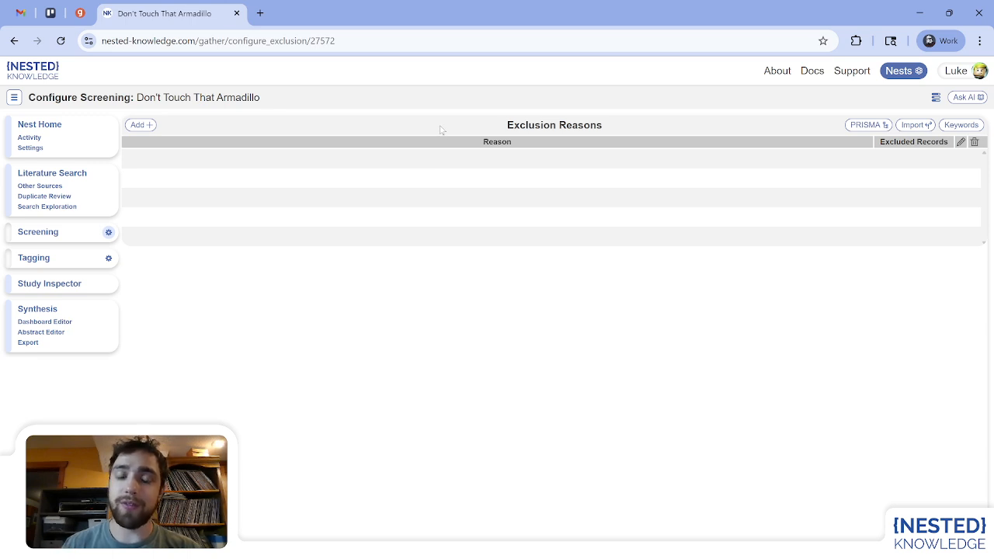
click(922, 126)
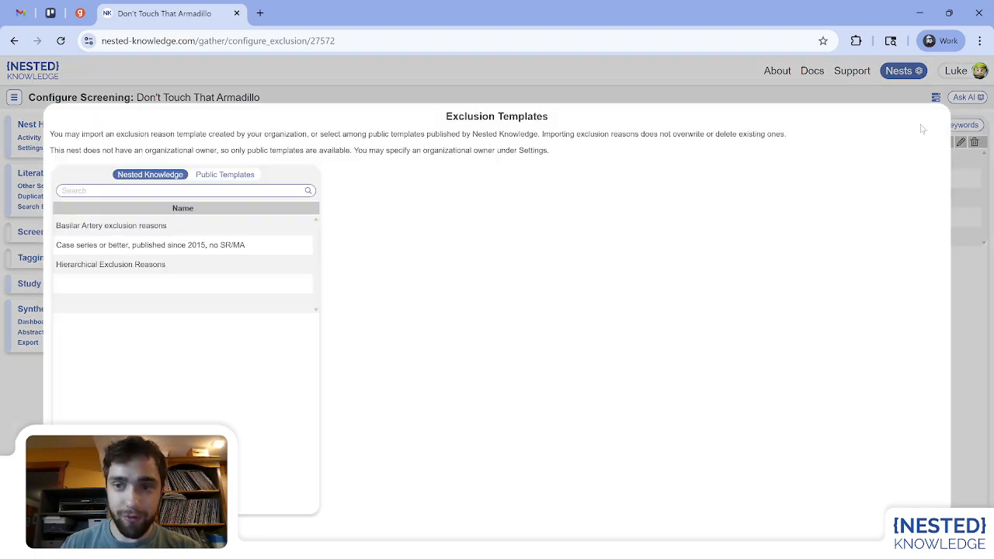
click(249, 174)
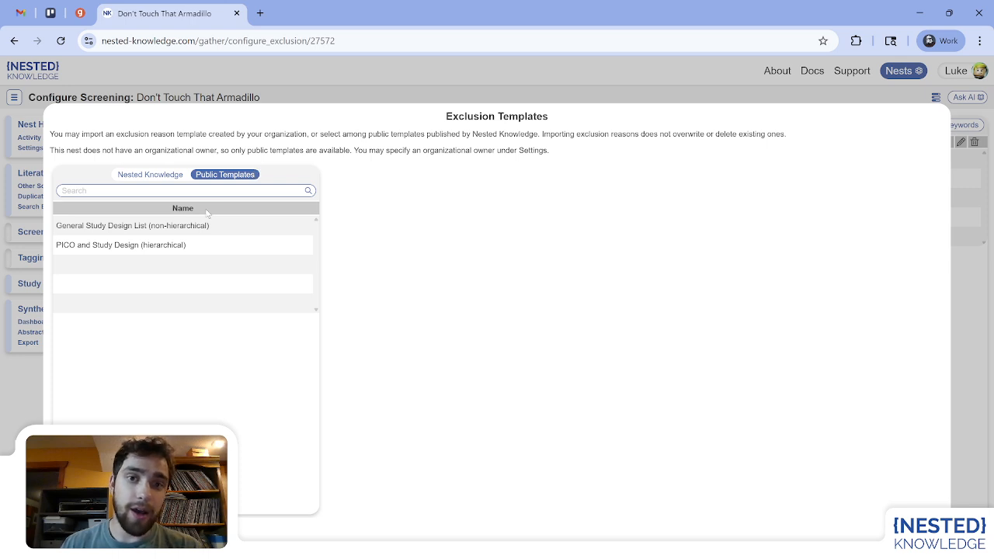
click(186, 226)
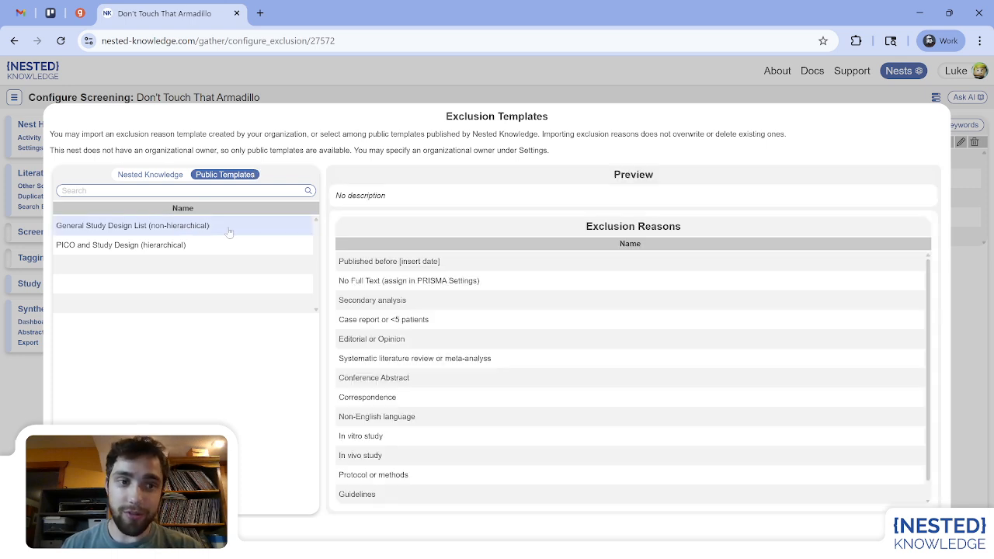
click(198, 247)
click(234, 233)
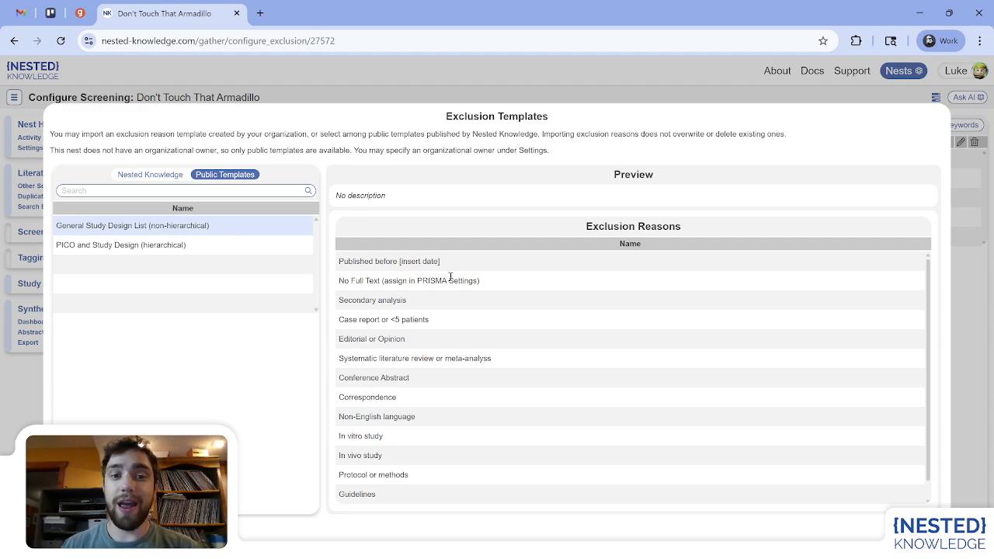
scroll(450, 278, down, 1)
scroll(450, 277, up, 1)
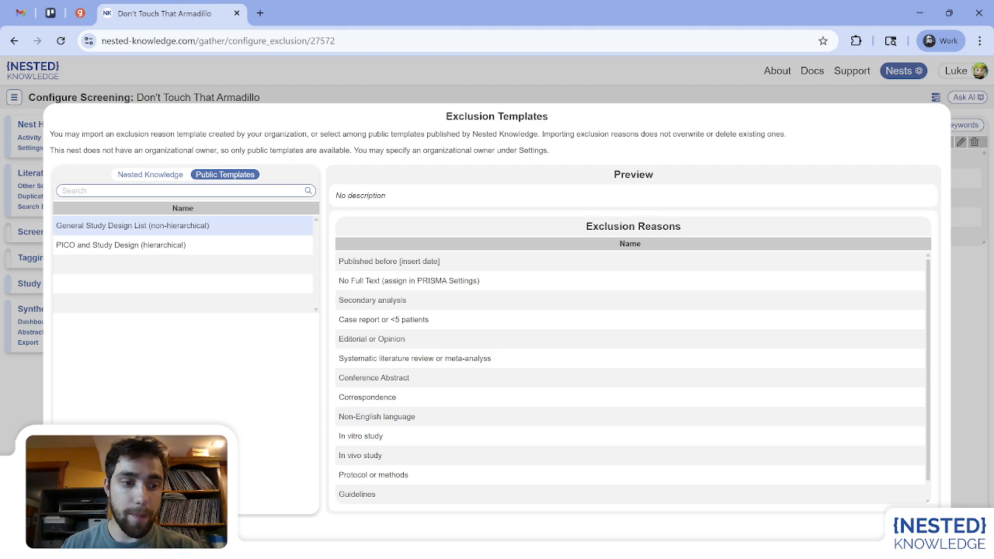
key(Escape)
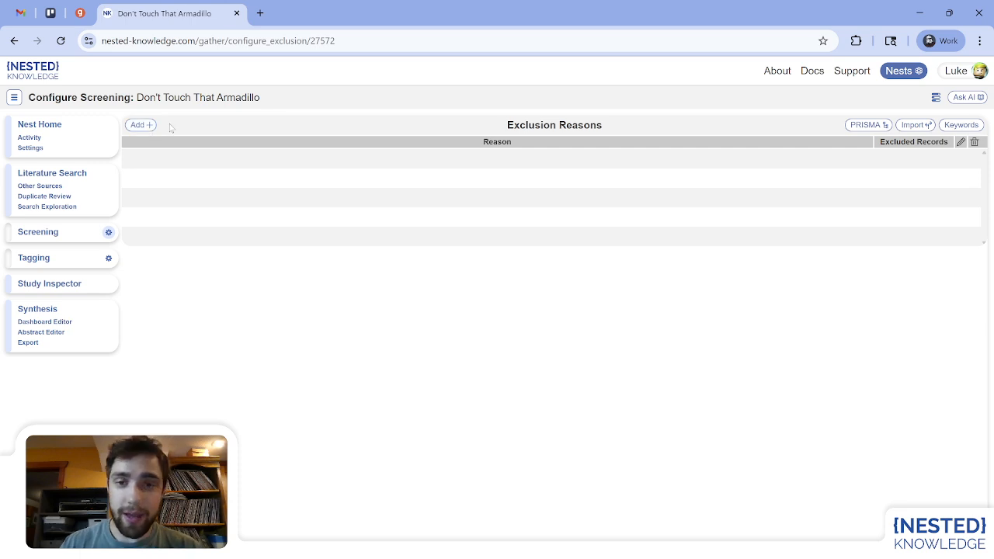
Add the exclusion reason "Not RCT".
click(137, 125)
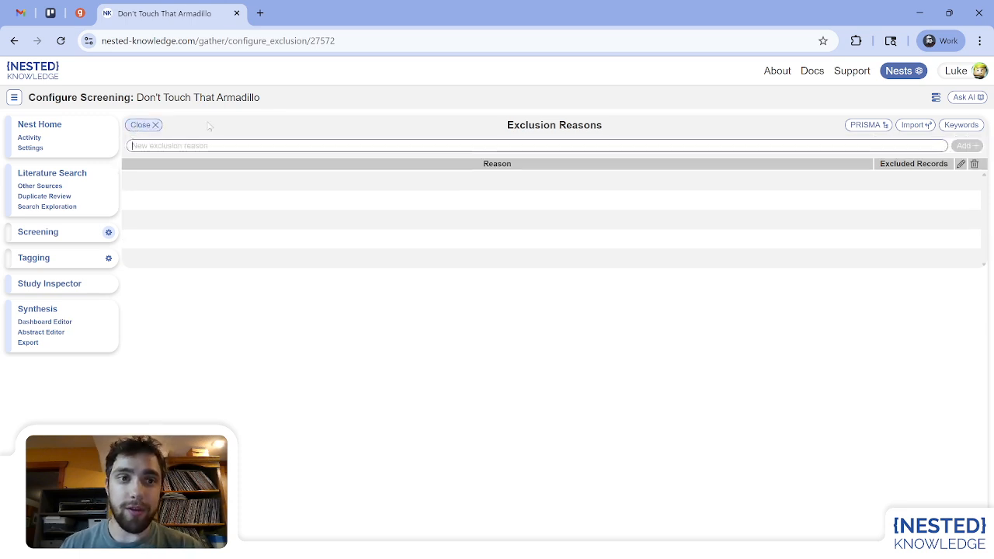
click(246, 143)
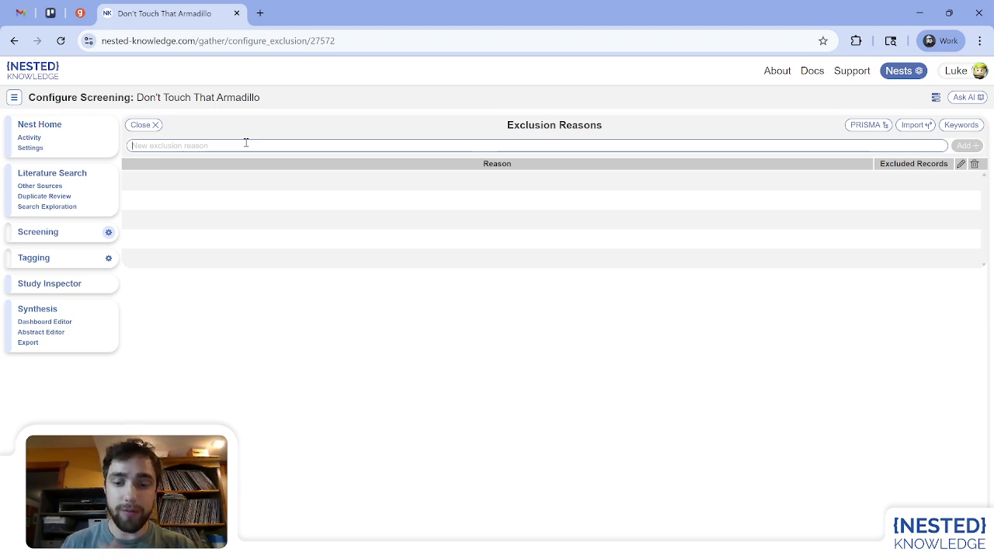
text(Not RCT)
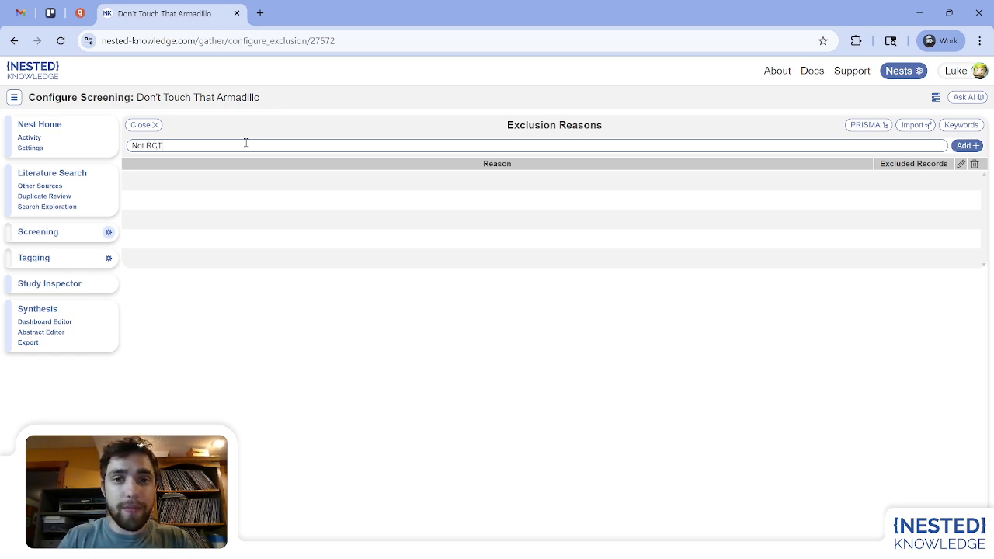
key(Return)
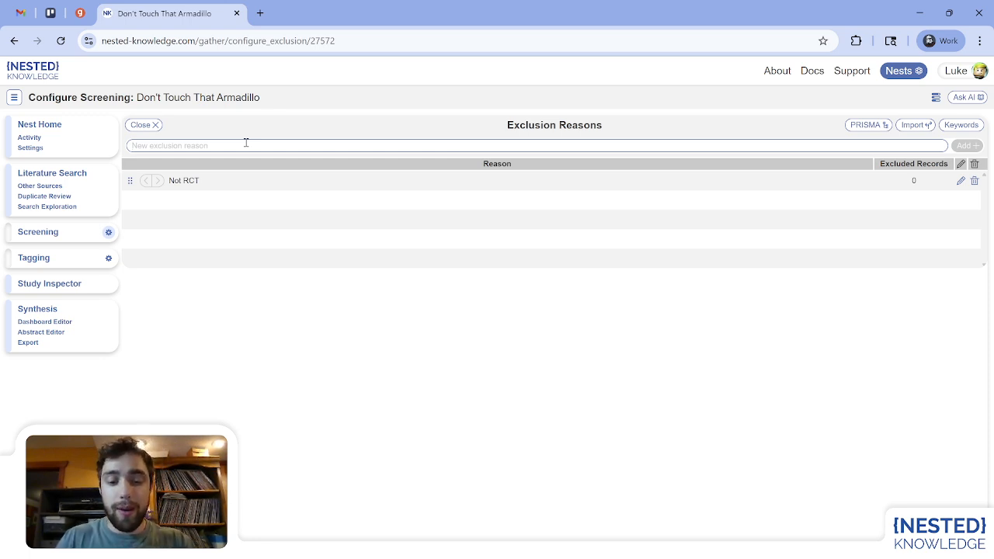
Add the exclusion reasons "Case Report" and "Population not shown".
text(Case Rep)
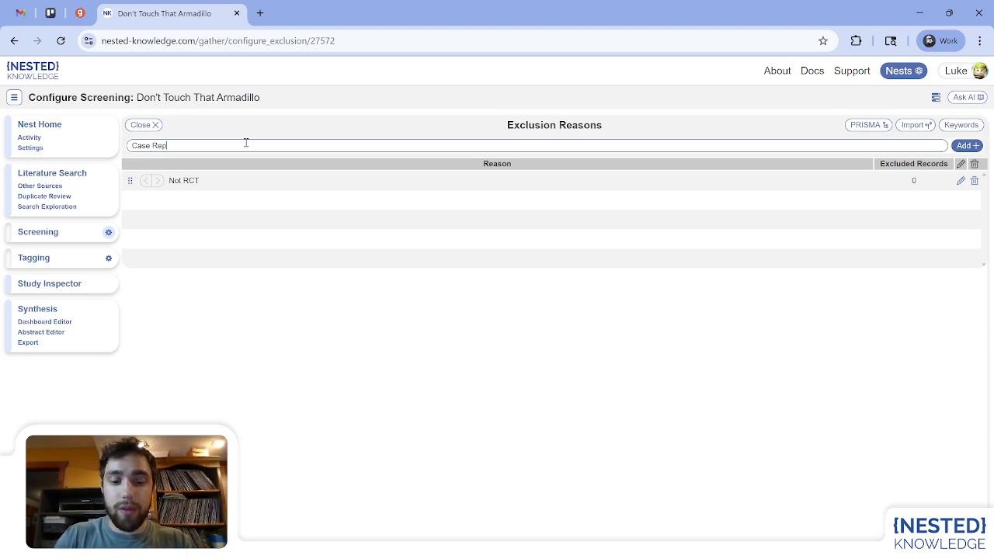
text(ort)
key(Return)
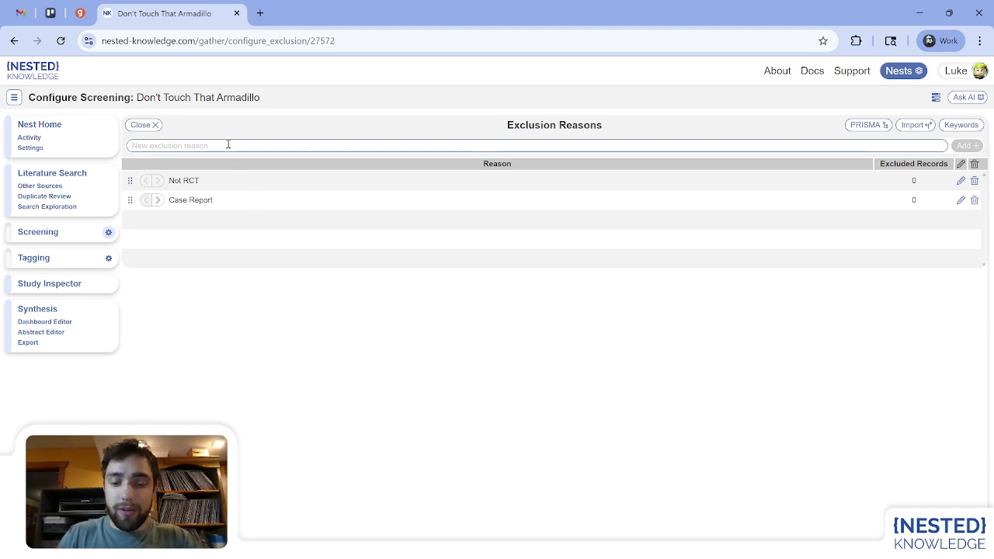
text(Populat)
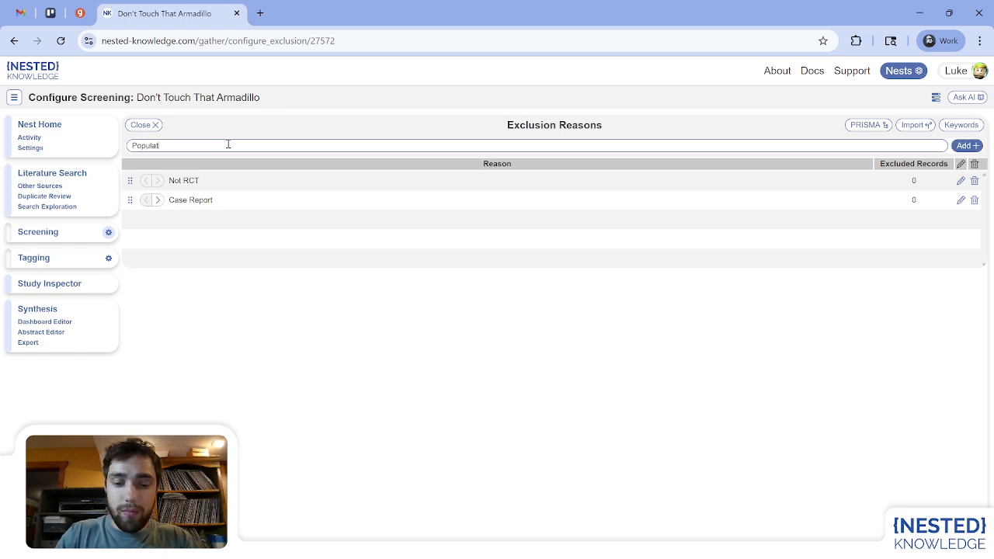
text(ion not shown)
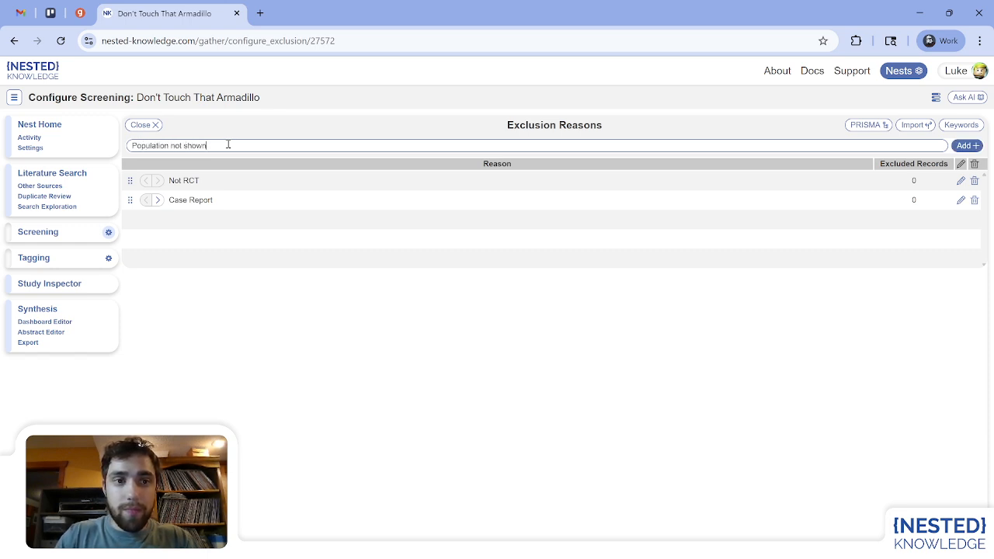
key(Return)
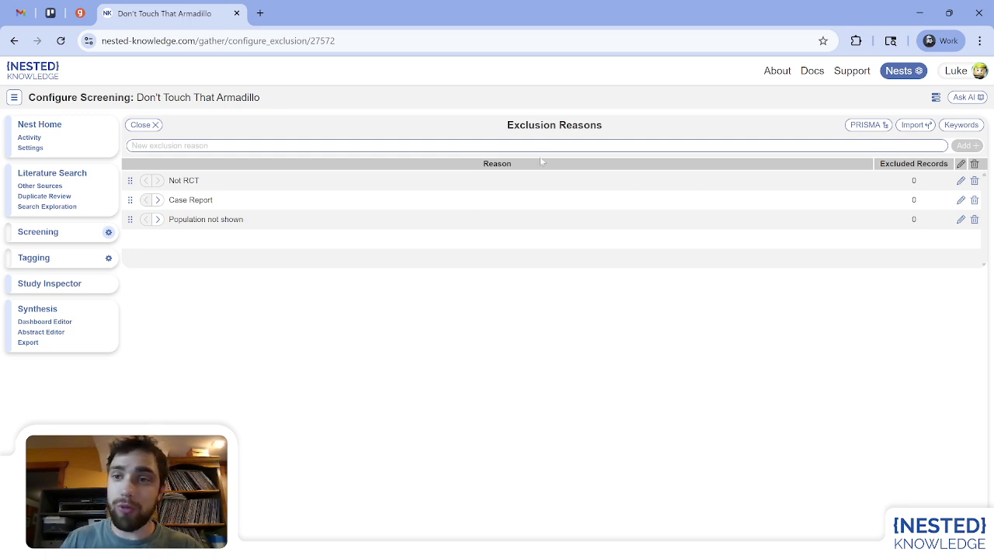
Review the PRISMA settings and the keyword list with their highlight colours, closing both without changes.
click(868, 127)
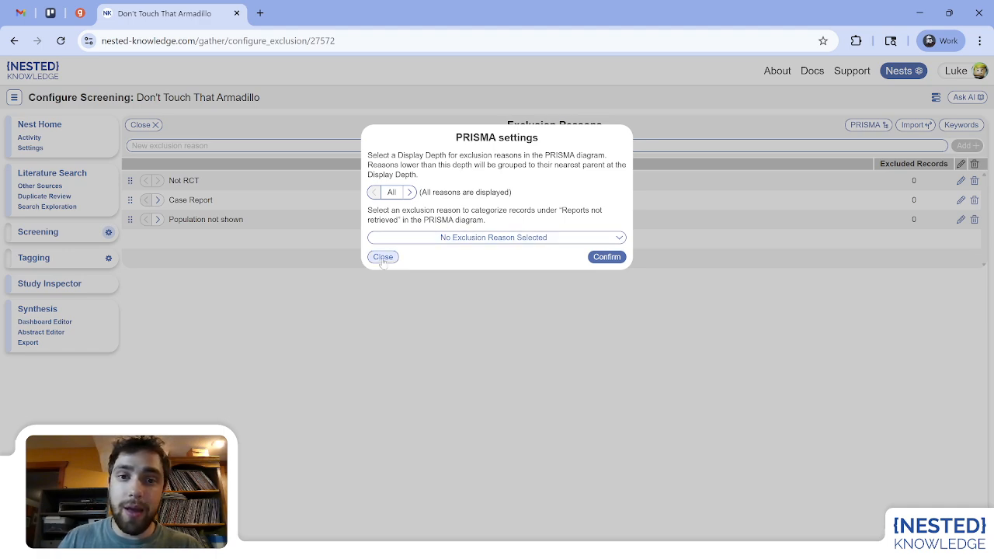
click(587, 332)
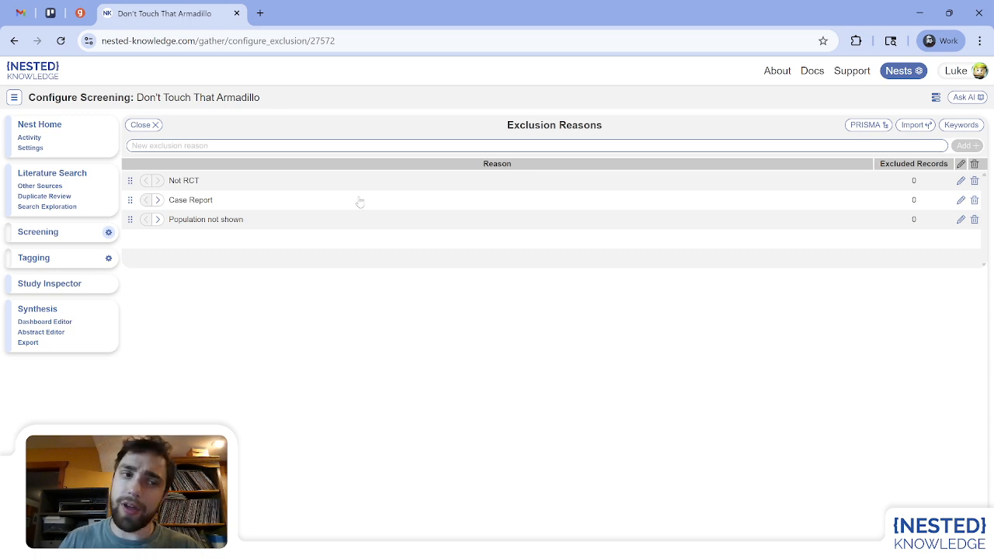
click(960, 125)
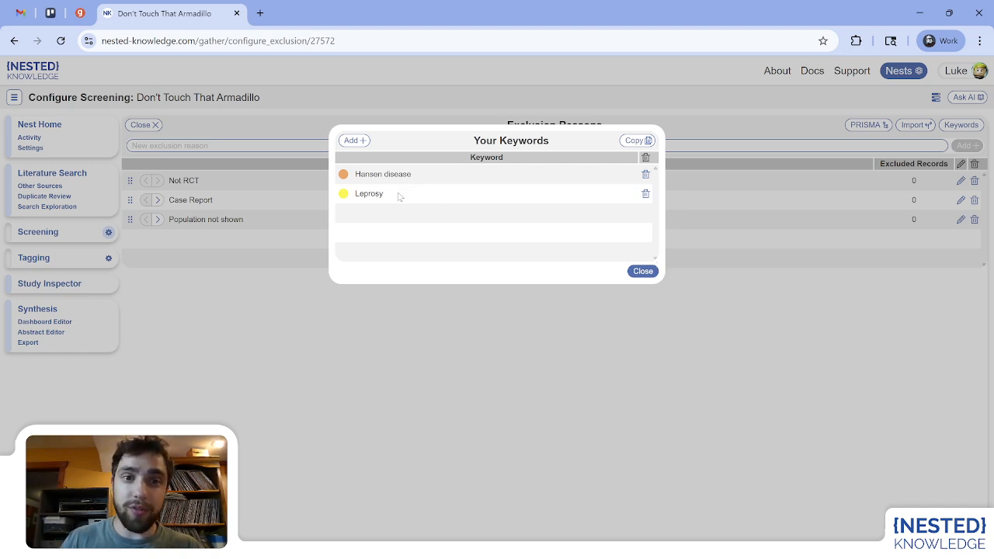
click(344, 176)
click(344, 194)
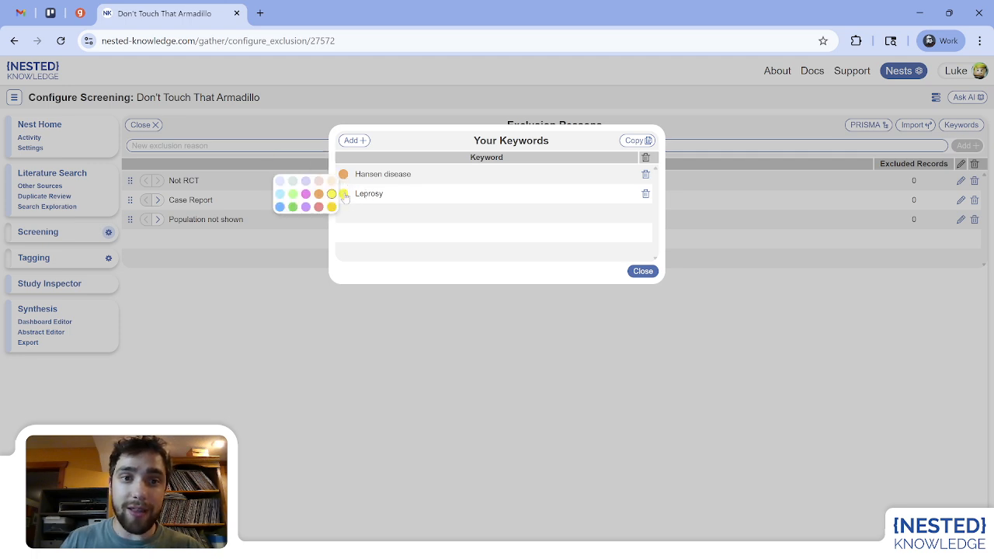
click(351, 140)
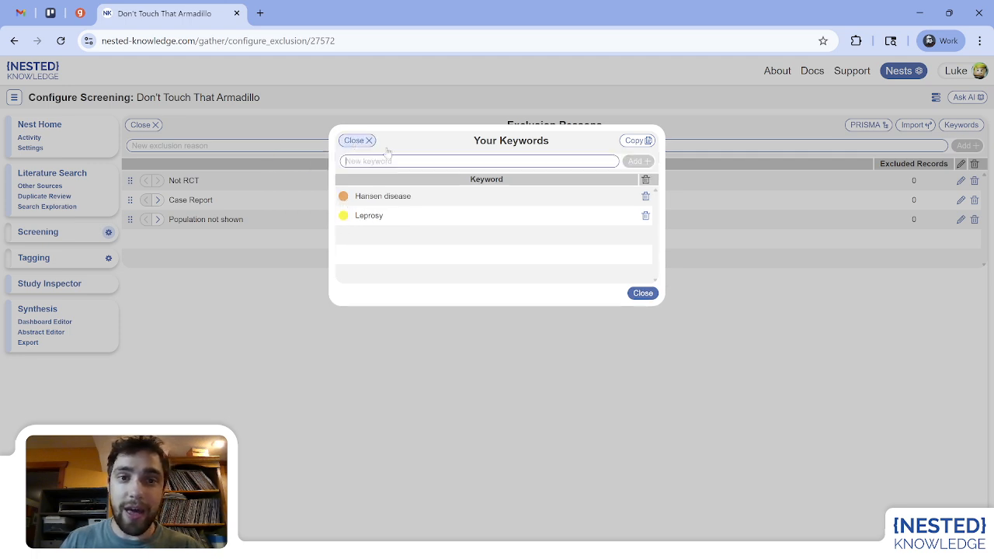
click(370, 142)
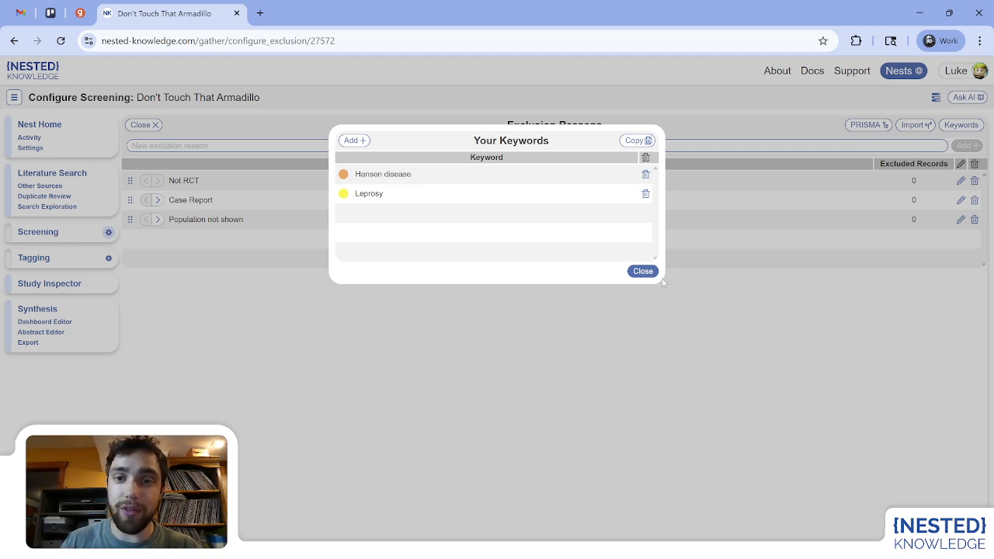
click(643, 271)
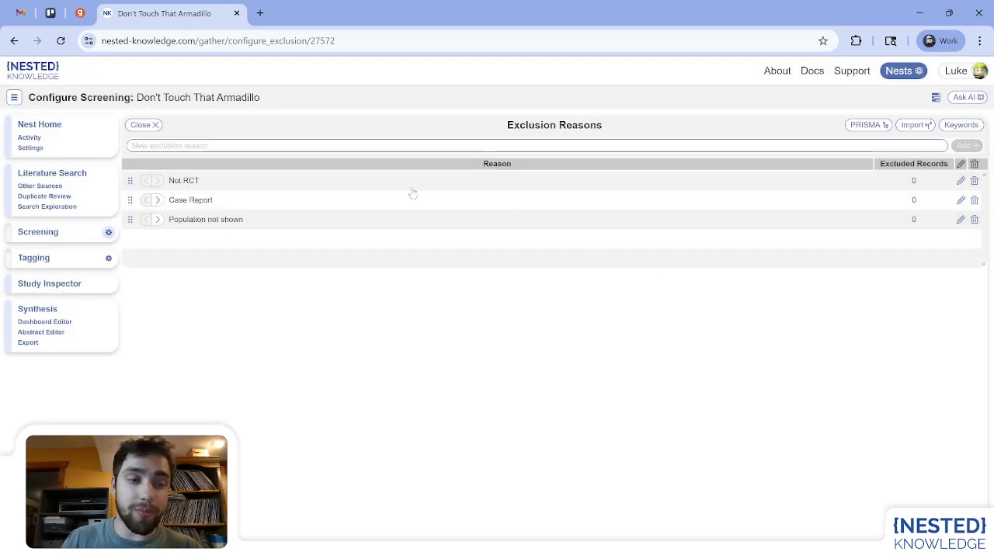
In screening, create and apply the new exclusion reason "Not related to leprosy" to the current record.
click(58, 232)
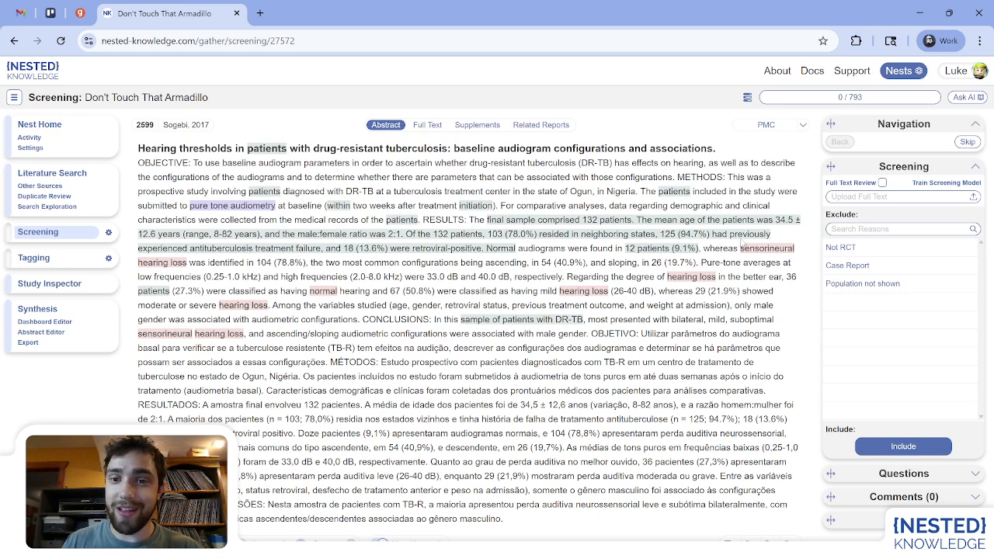
click(846, 229)
text(Not re)
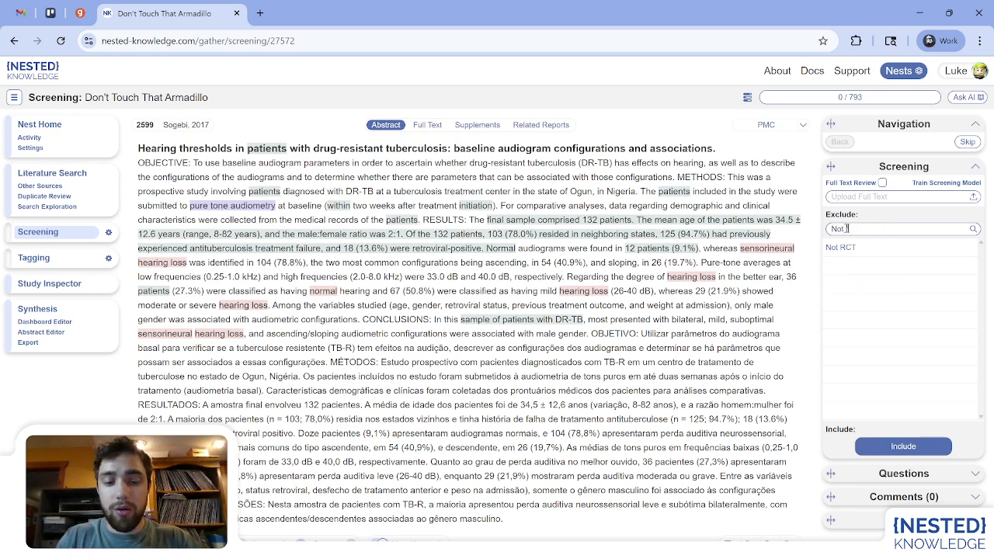
text(alted to le)
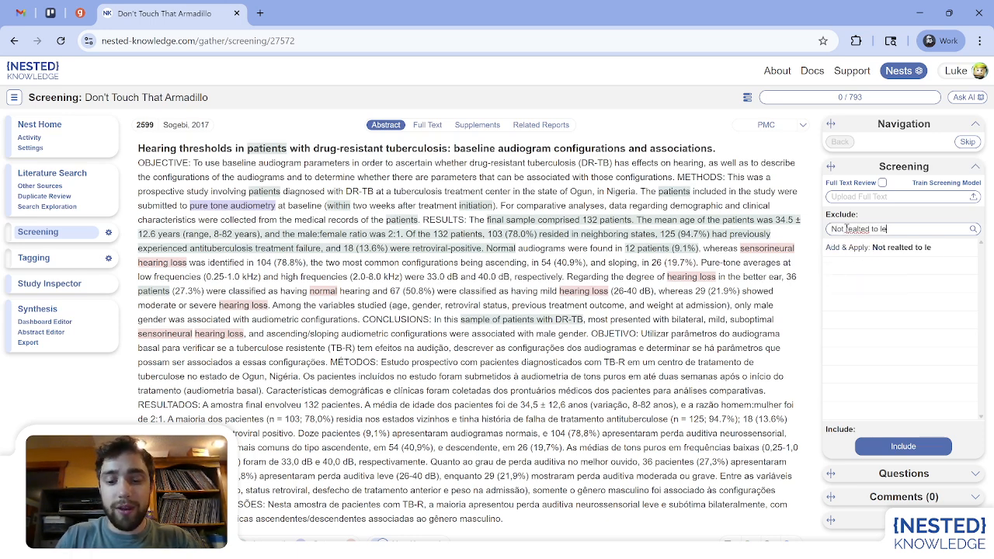
text(prosy)
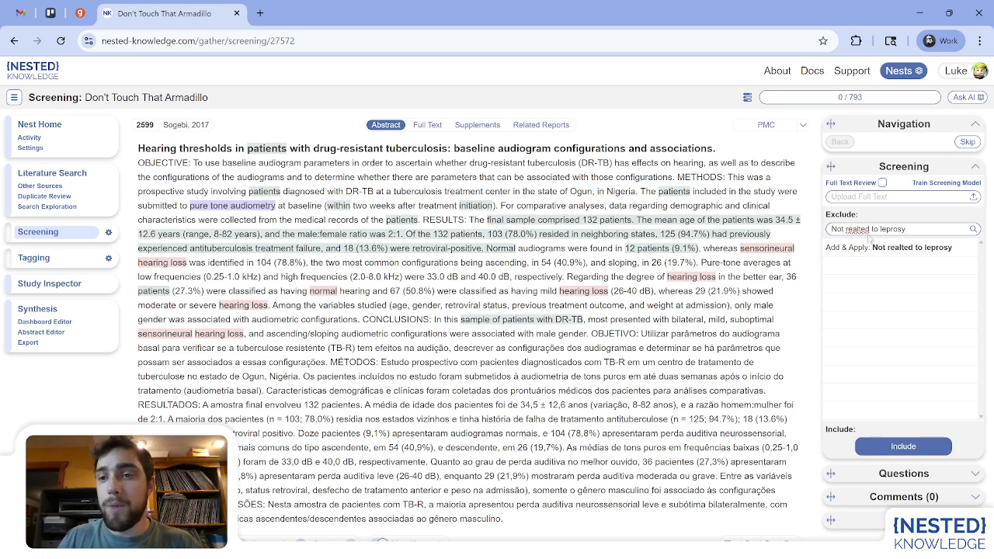
right_click(865, 229)
click(833, 247)
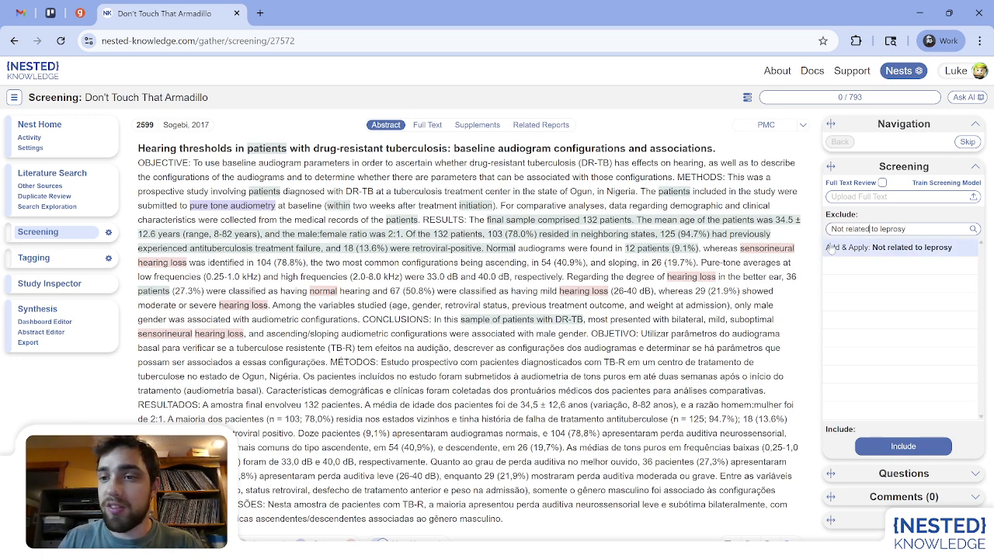
click(924, 229)
click(864, 249)
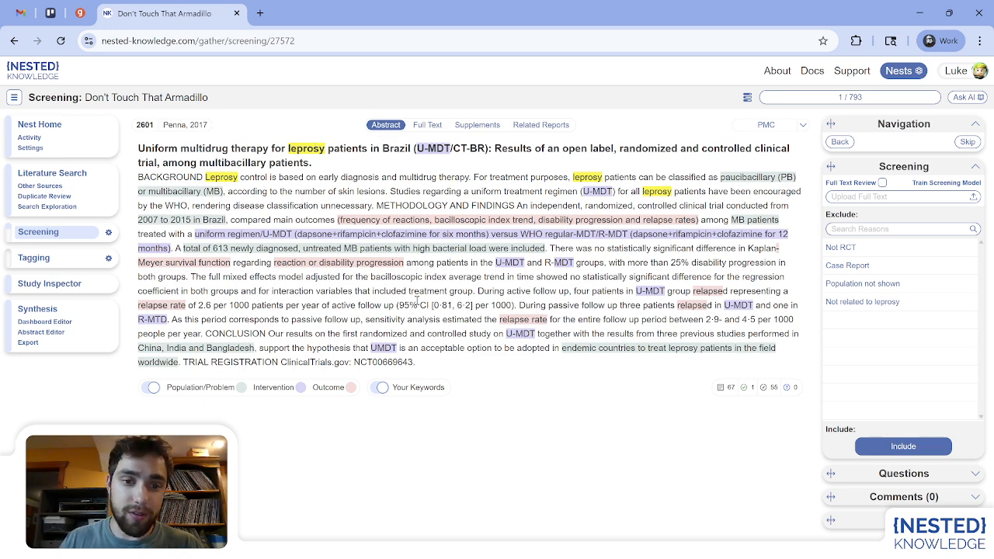
Turn on highlighting of your keywords and check the record's full text access options.
click(382, 389)
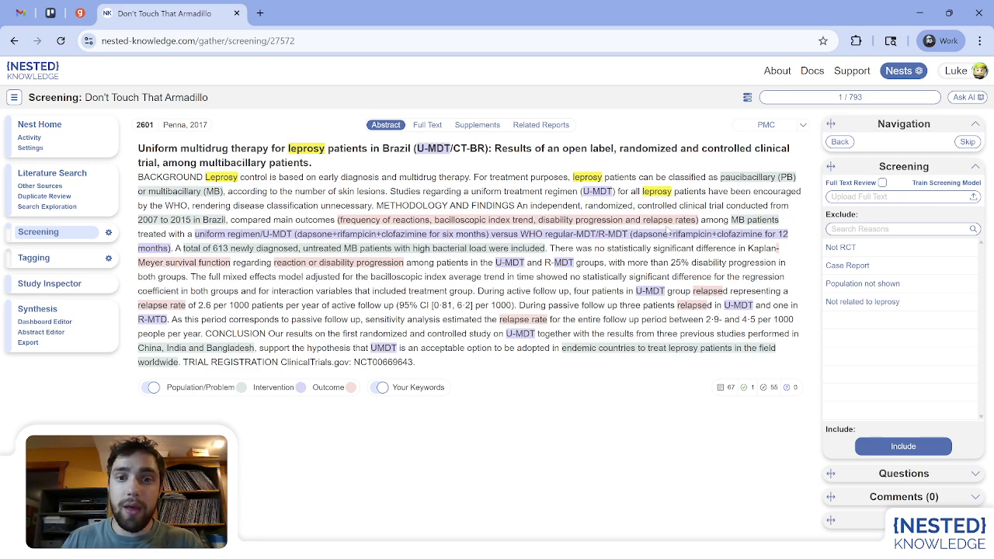
click(425, 129)
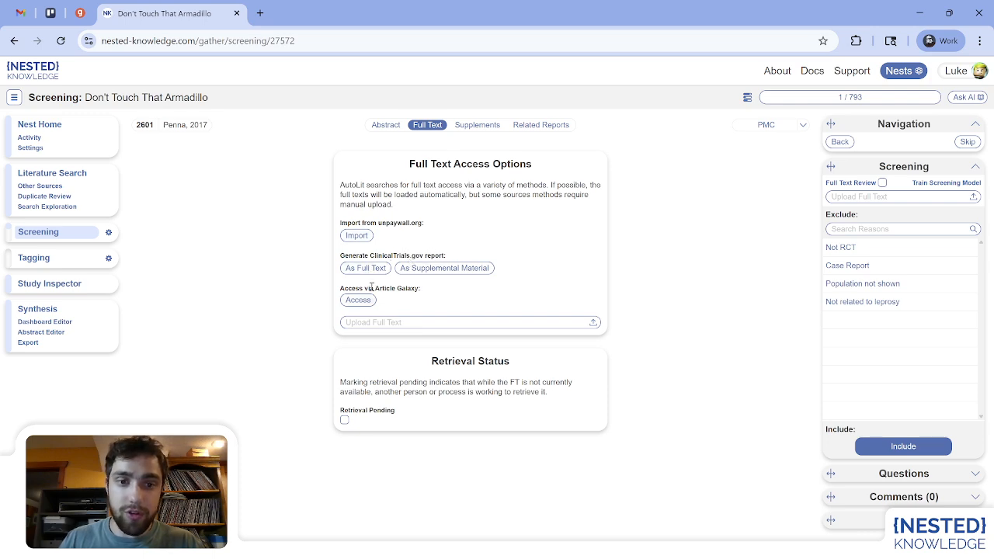
click(396, 127)
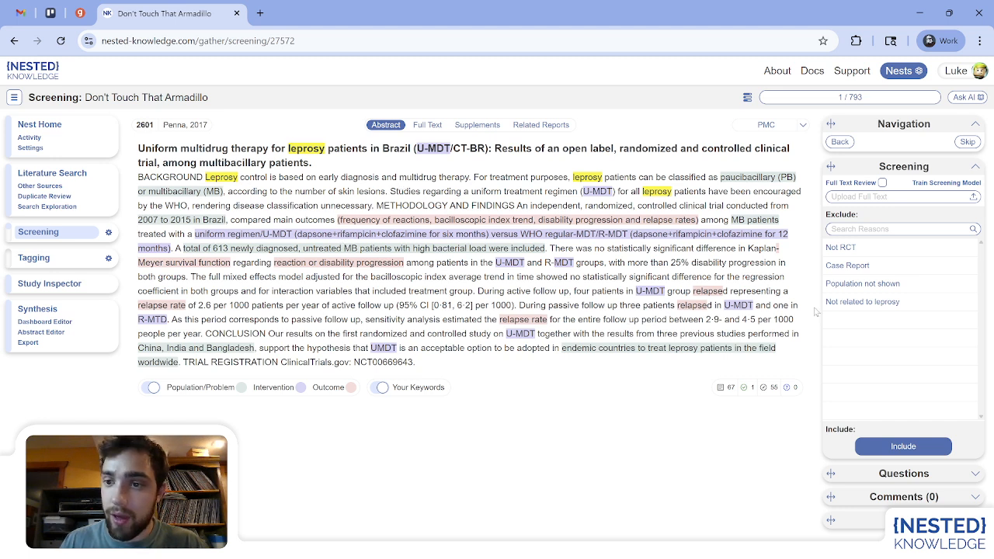
Exclude the current record as "Population not shown".
click(876, 284)
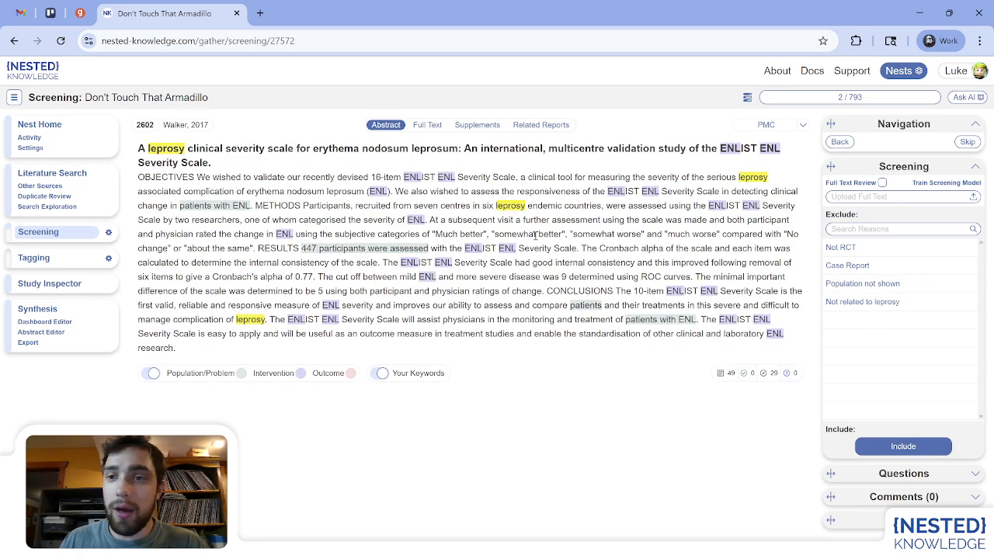